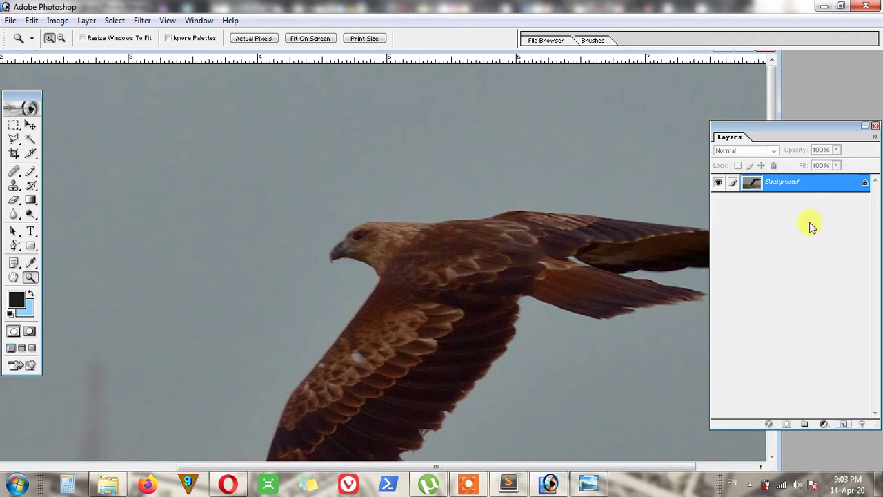
# Duplicate the Background layer and set the copy's blend mode to Overlay.
pyautogui.rightClick(800, 183)
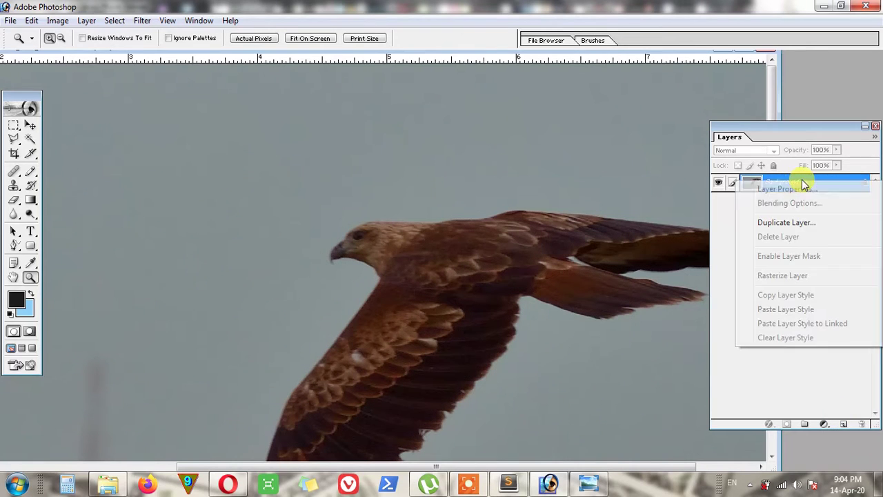
pyautogui.click(793, 223)
pyautogui.click(538, 213)
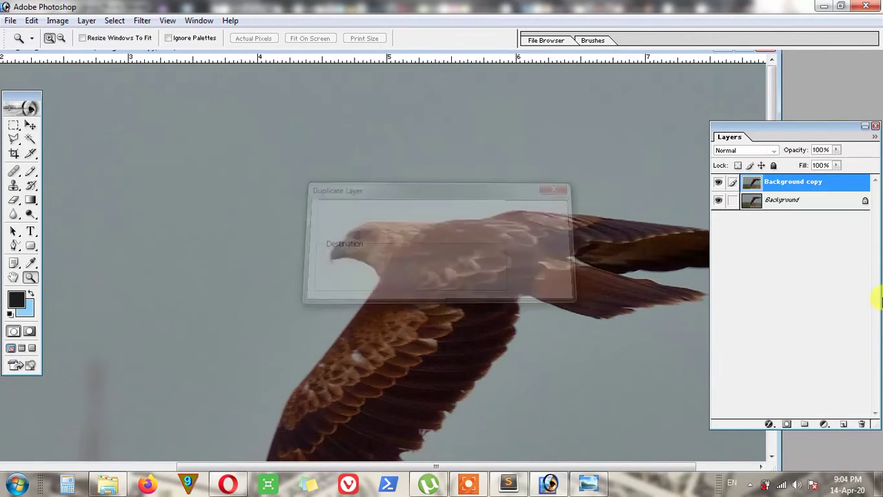
pyautogui.click(766, 149)
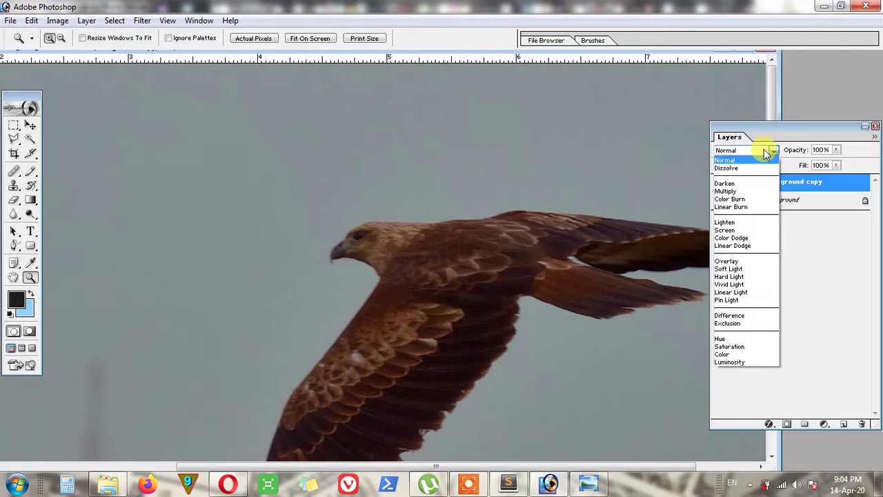
pyautogui.click(751, 262)
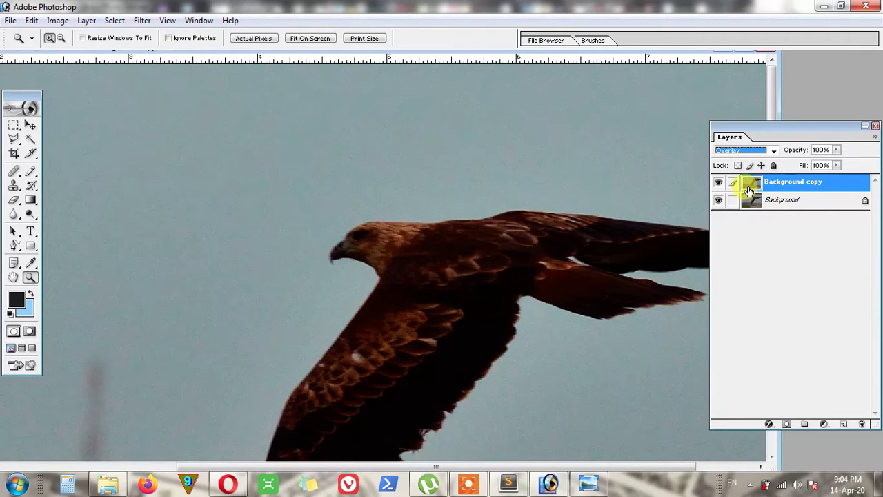
# Apply a High Pass filter with a radius of 2.8 pixels to the Background copy layer.
pyautogui.click(142, 21)
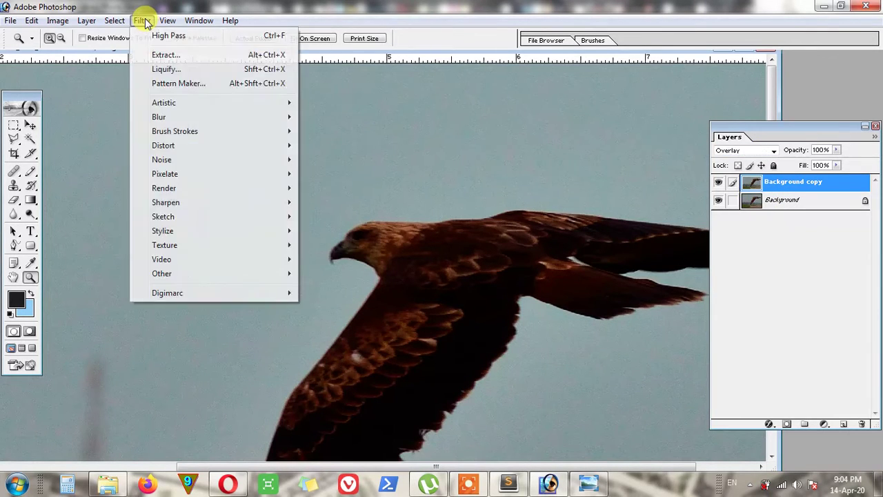
pyautogui.moveTo(205, 273)
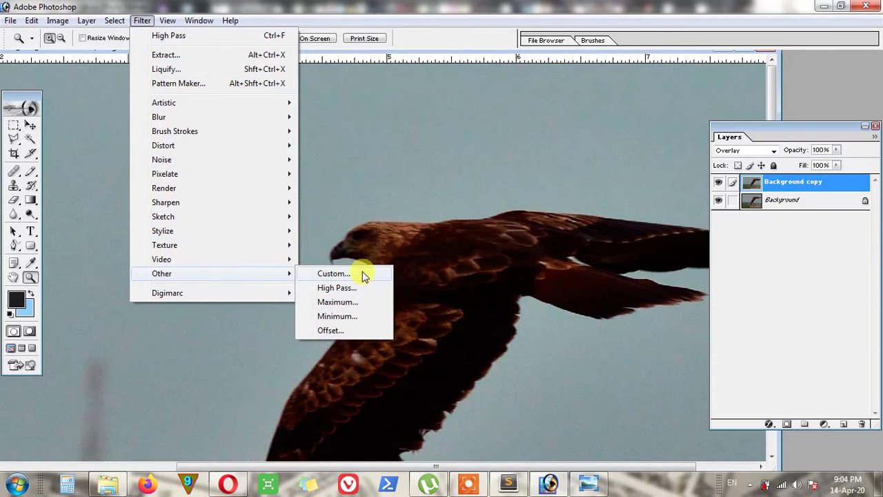
pyautogui.click(361, 289)
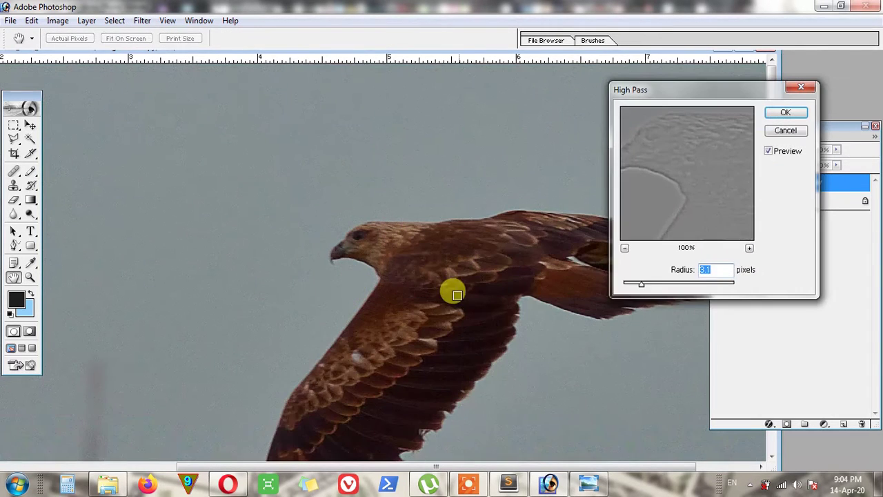
pyautogui.click(770, 152)
pyautogui.click(770, 151)
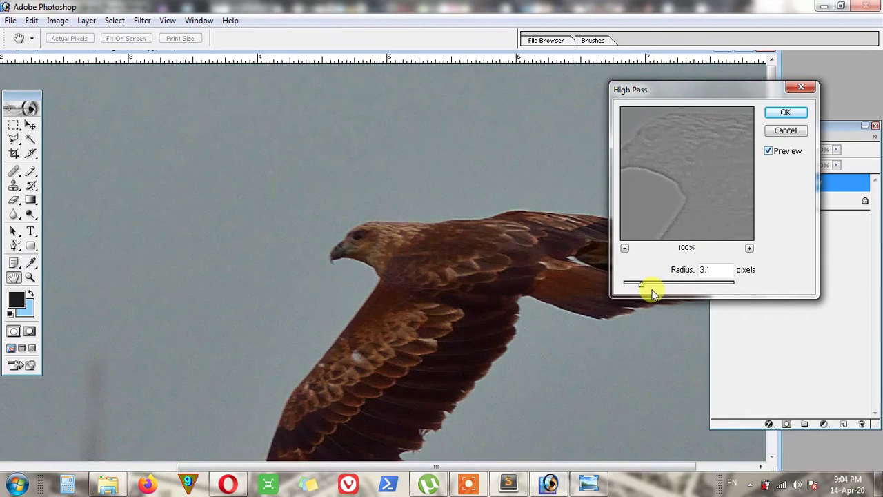
pyautogui.moveTo(641, 286); pyautogui.dragTo(613, 282)
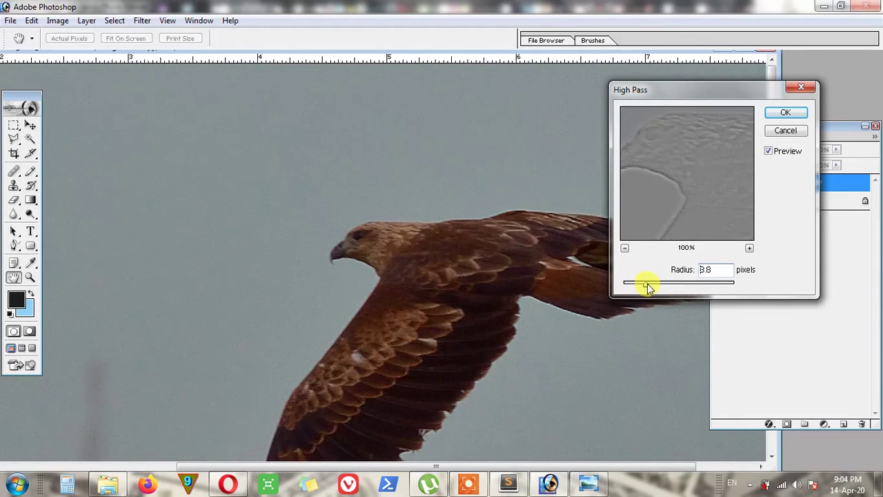
pyautogui.moveTo(651, 287)
pyautogui.mouseDown()
pyautogui.moveTo(672, 289)
pyautogui.moveTo(664, 286)
pyautogui.mouseUp()
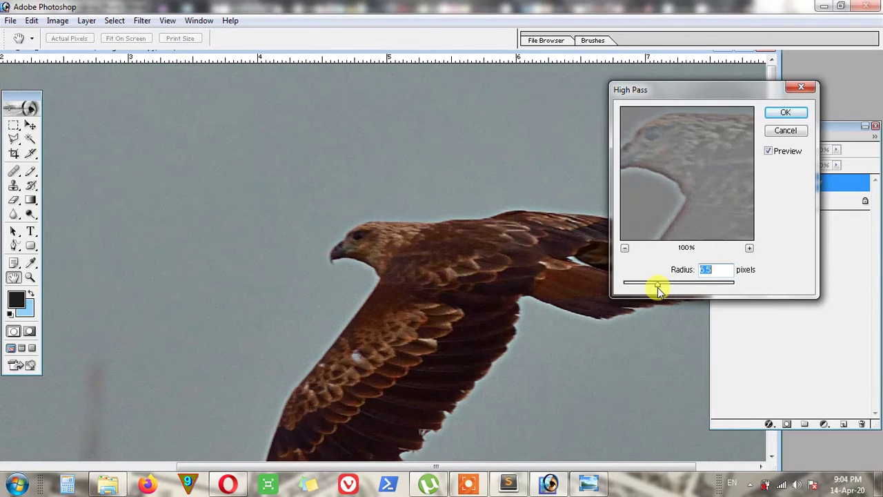
pyautogui.moveTo(649, 289); pyautogui.dragTo(645, 291)
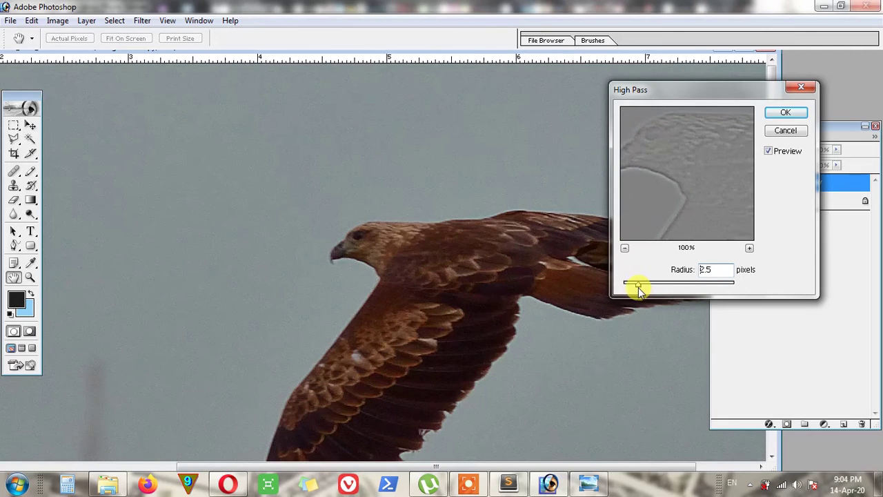
pyautogui.click(770, 151)
pyautogui.click(770, 152)
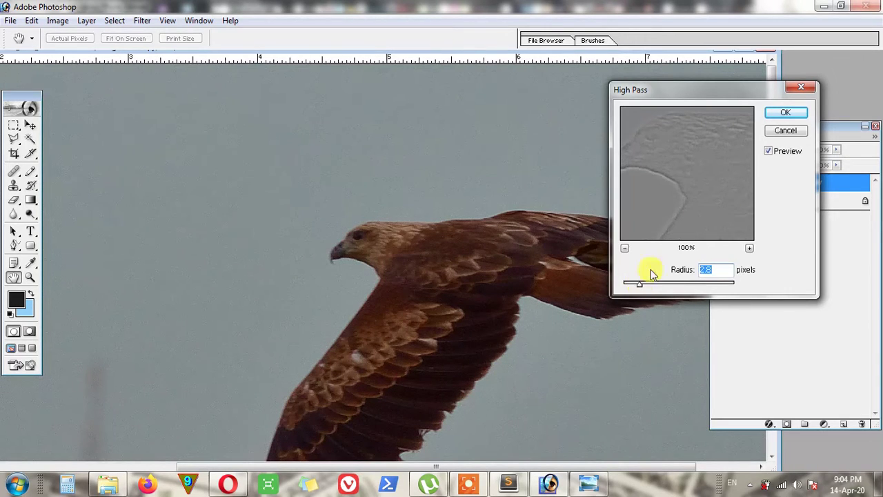
pyautogui.click(786, 113)
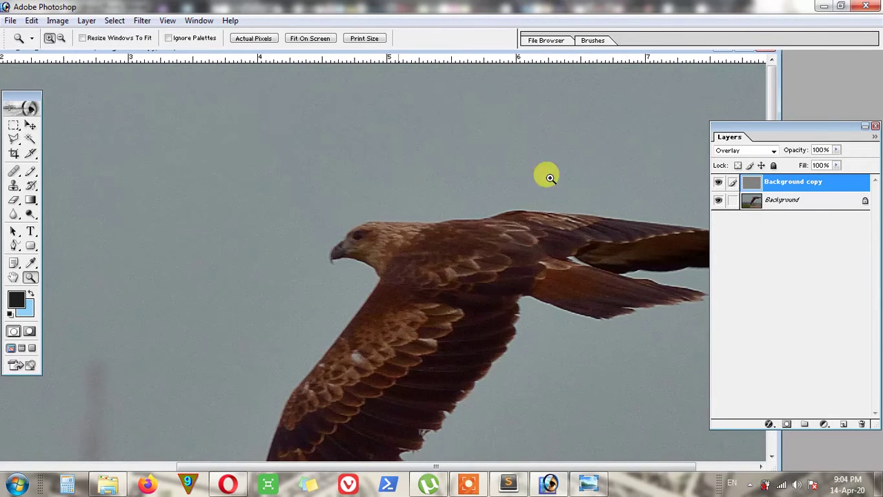
# Compare the bird with and without the Background copy layer, both close up on the head and at wider views.
pyautogui.click(719, 182)
pyautogui.click(719, 183)
pyautogui.hotkey('shift', 'alt', 'o')
pyautogui.click(376, 246)
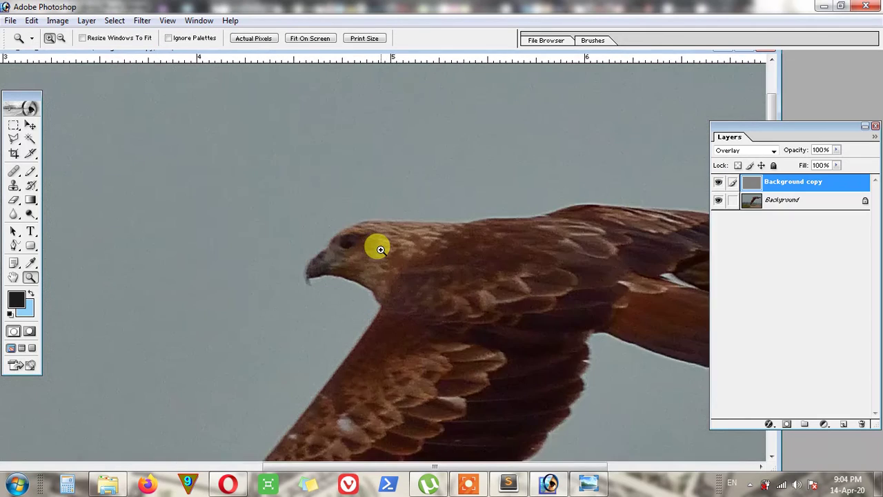
pyautogui.click(380, 249)
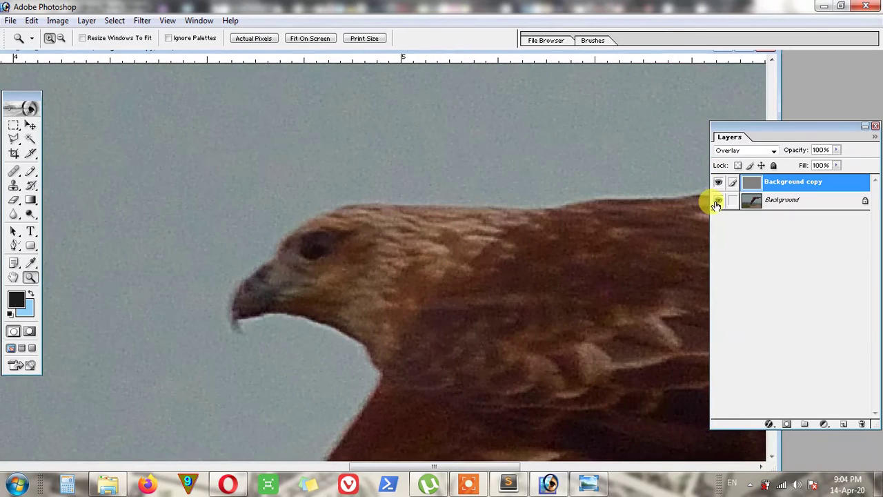
pyautogui.click(718, 182)
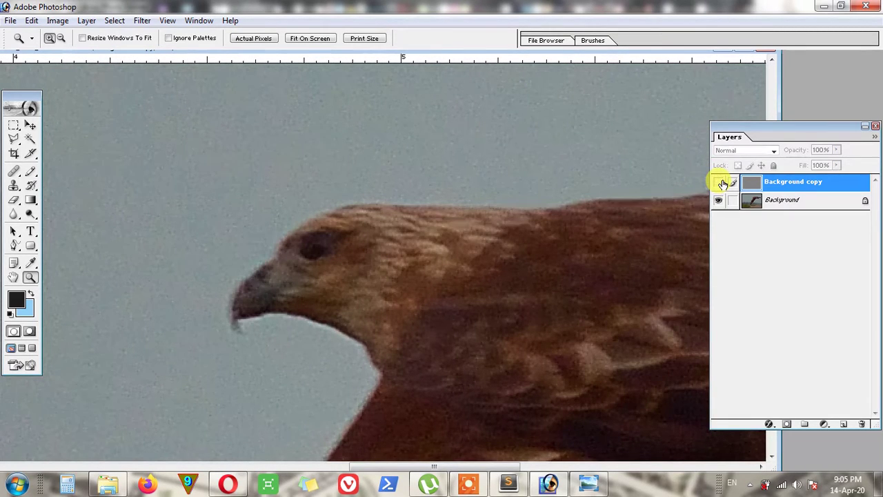
pyautogui.click(719, 182)
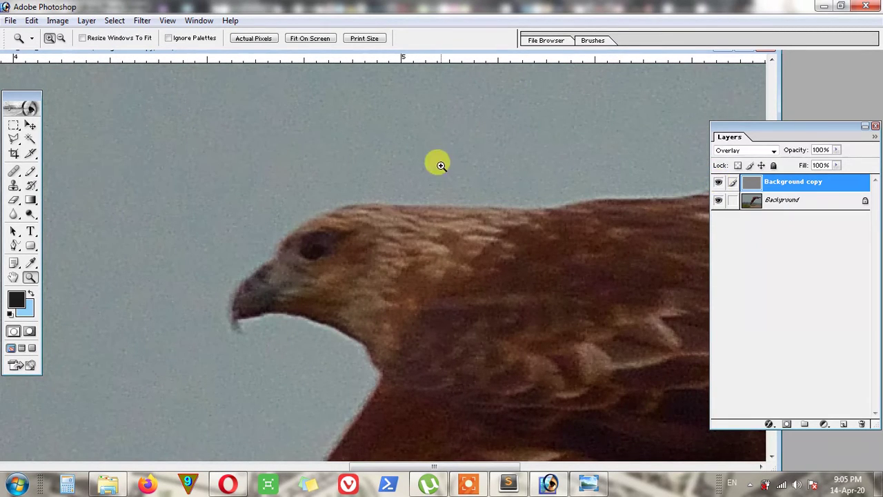
pyautogui.keyDown('alt'); pyautogui.click(405, 150); pyautogui.keyUp('alt')
pyautogui.keyDown('alt'); pyautogui.click(419, 268); pyautogui.keyUp('alt')
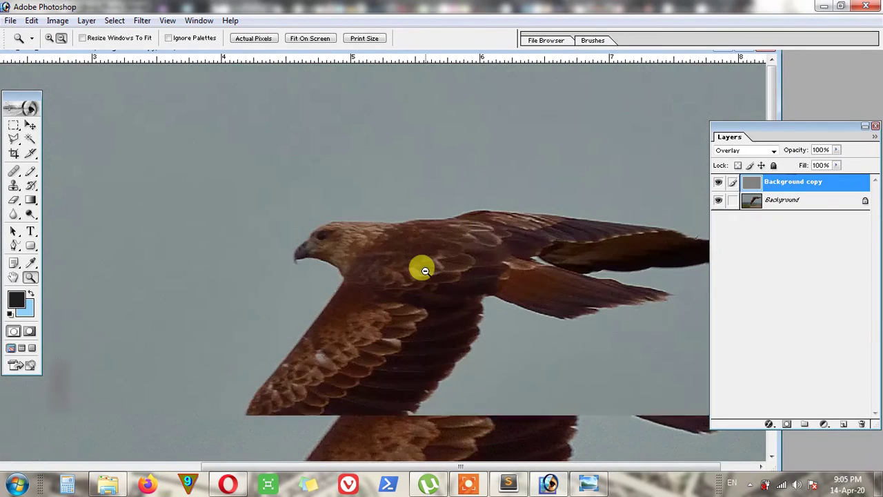
pyautogui.click(720, 182)
pyautogui.click(719, 182)
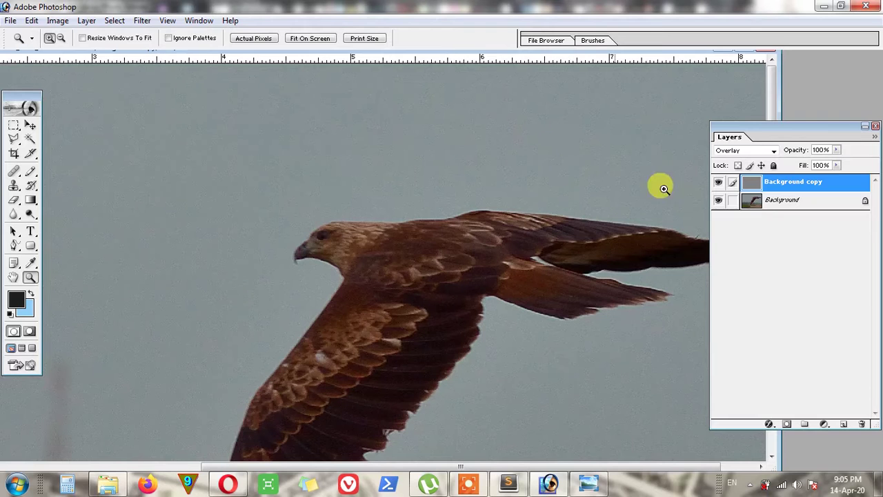
pyautogui.keyDown('alt'); pyautogui.click(456, 253); pyautogui.keyUp('alt')
pyautogui.keyDown('alt'); pyautogui.click(455, 253); pyautogui.keyUp('alt')
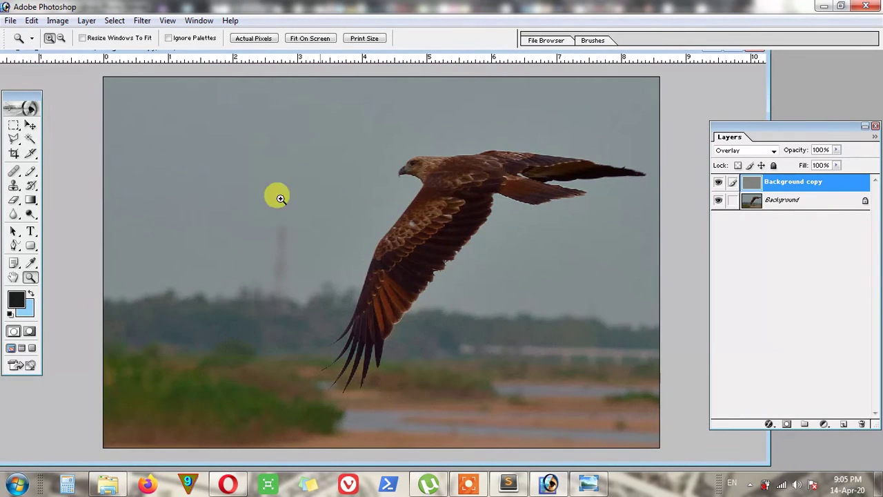
# Hide the Background layer and erase the broad grey area around the bird on the copy with the Eraser at up to 400 px.
pyautogui.click(718, 199)
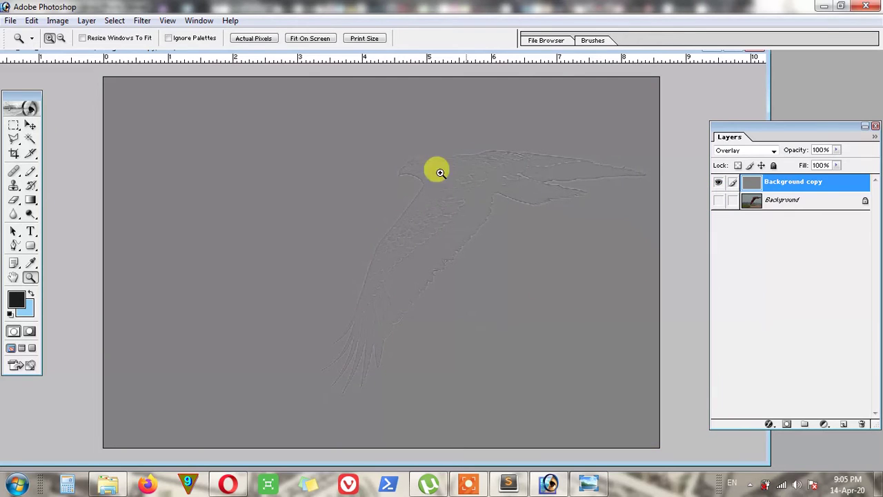
pyautogui.click(13, 199)
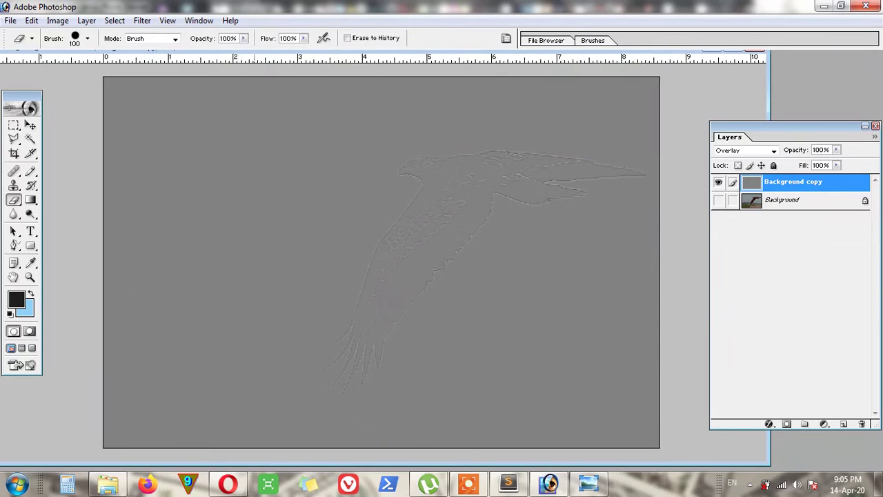
pyautogui.moveTo(182, 277)
pyautogui.mouseDown()
pyautogui.moveTo(212, 221)
pyautogui.moveTo(192, 165)
pyautogui.moveTo(120, 187)
pyautogui.moveTo(185, 118)
pyautogui.moveTo(149, 152)
pyautogui.moveTo(161, 267)
pyautogui.moveTo(100, 107)
pyautogui.moveTo(148, 117)
pyautogui.moveTo(199, 279)
pyautogui.moveTo(237, 131)
pyautogui.moveTo(154, 373)
pyautogui.moveTo(143, 356)
pyautogui.moveTo(83, 430)
pyautogui.moveTo(227, 356)
pyautogui.moveTo(300, 137)
pyautogui.moveTo(398, 76)
pyautogui.moveTo(621, 77)
pyautogui.moveTo(676, 87)
pyautogui.moveTo(428, 72)
pyautogui.moveTo(300, 84)
pyautogui.moveTo(230, 198)
pyautogui.moveTo(148, 410)
pyautogui.moveTo(225, 454)
pyautogui.moveTo(194, 428)
pyautogui.moveTo(324, 452)
pyautogui.moveTo(273, 446)
pyautogui.moveTo(478, 463)
pyautogui.moveTo(456, 441)
pyautogui.moveTo(454, 392)
pyautogui.moveTo(471, 342)
pyautogui.moveTo(565, 282)
pyautogui.moveTo(519, 415)
pyautogui.moveTo(597, 444)
pyautogui.moveTo(631, 424)
pyautogui.moveTo(642, 305)
pyautogui.moveTo(605, 270)
pyautogui.moveTo(571, 276)
pyautogui.moveTo(644, 229)
pyautogui.moveTo(605, 265)
pyautogui.moveTo(563, 280)
pyautogui.moveTo(547, 269)
pyautogui.moveTo(465, 351)
pyautogui.moveTo(446, 416)
pyautogui.moveTo(407, 444)
pyautogui.moveTo(285, 443)
pyautogui.moveTo(267, 380)
pyautogui.moveTo(264, 332)
pyautogui.moveTo(329, 140)
pyautogui.moveTo(274, 421)
pyautogui.moveTo(282, 406)
pyautogui.moveTo(270, 339)
pyautogui.moveTo(292, 288)
pyautogui.mouseUp()
pyautogui.press(']')
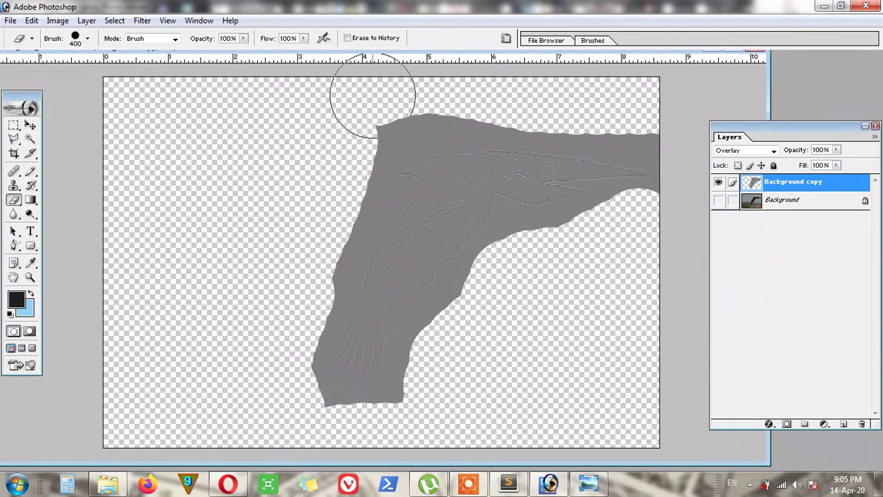
# Set the eraser to 200 px and trim the copy layer closer to the wings and tail.
pyautogui.press(']')
pyautogui.press(']')
pyautogui.press('[')
pyautogui.press('[')
pyautogui.press('[')
pyautogui.press('[')
pyautogui.press('[')
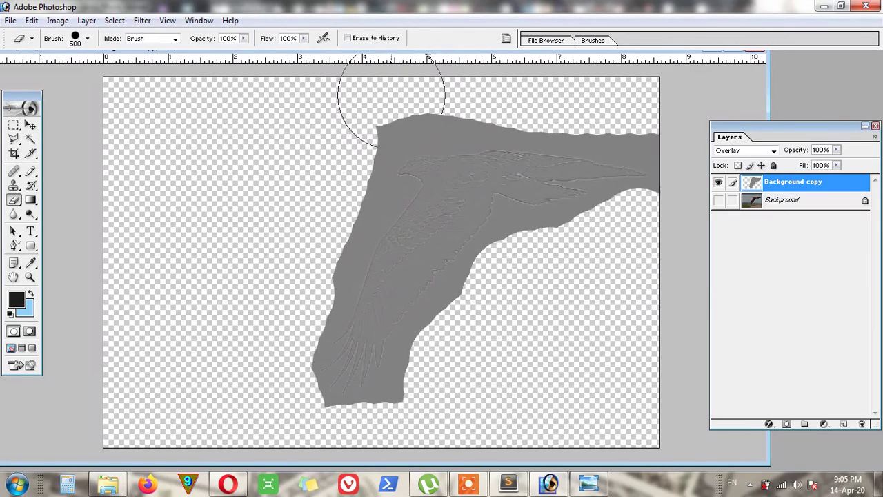
pyautogui.moveTo(393, 112)
pyautogui.mouseDown()
pyautogui.moveTo(537, 96)
pyautogui.moveTo(603, 110)
pyautogui.moveTo(659, 136)
pyautogui.moveTo(501, 110)
pyautogui.moveTo(370, 128)
pyautogui.moveTo(506, 104)
pyautogui.moveTo(629, 135)
pyautogui.moveTo(663, 155)
pyautogui.moveTo(672, 193)
pyautogui.moveTo(660, 224)
pyautogui.moveTo(626, 229)
pyautogui.moveTo(628, 203)
pyautogui.moveTo(653, 203)
pyautogui.moveTo(583, 227)
pyautogui.moveTo(507, 234)
pyautogui.moveTo(467, 308)
pyautogui.moveTo(467, 336)
pyautogui.moveTo(448, 331)
pyautogui.moveTo(402, 403)
pyautogui.moveTo(419, 351)
pyautogui.moveTo(497, 263)
pyautogui.mouseUp()
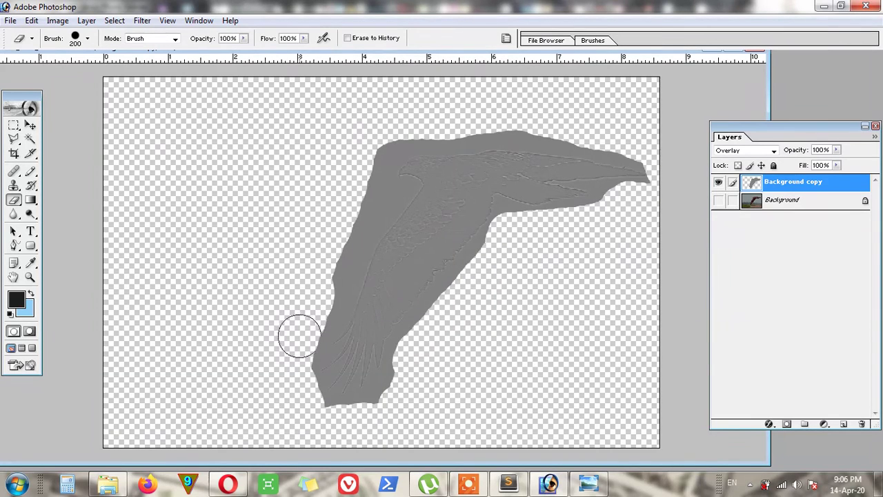
# Erase the remaining margin tightly around the bird's outline with a 100 px eraser and show the Background layer again.
pyautogui.moveTo(320, 291)
pyautogui.mouseDown()
pyautogui.moveTo(365, 189)
pyautogui.moveTo(367, 150)
pyautogui.moveTo(392, 133)
pyautogui.mouseUp()
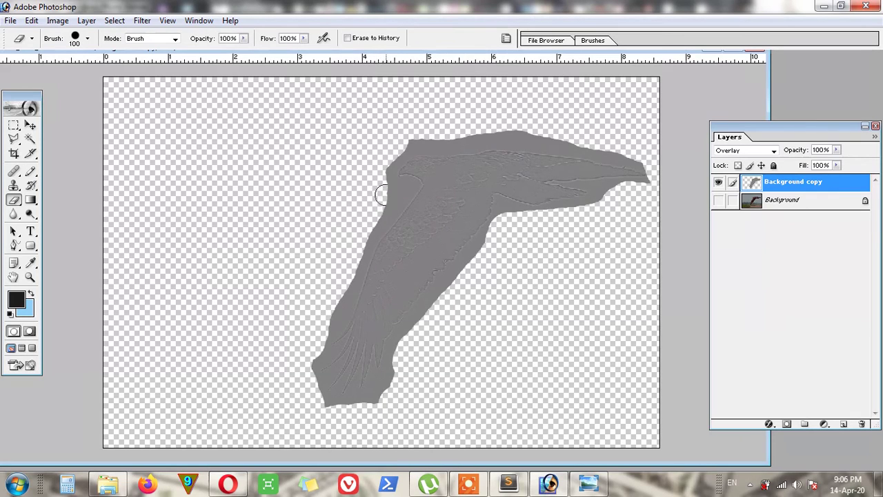
pyautogui.moveTo(395, 195); pyautogui.dragTo(384, 211)
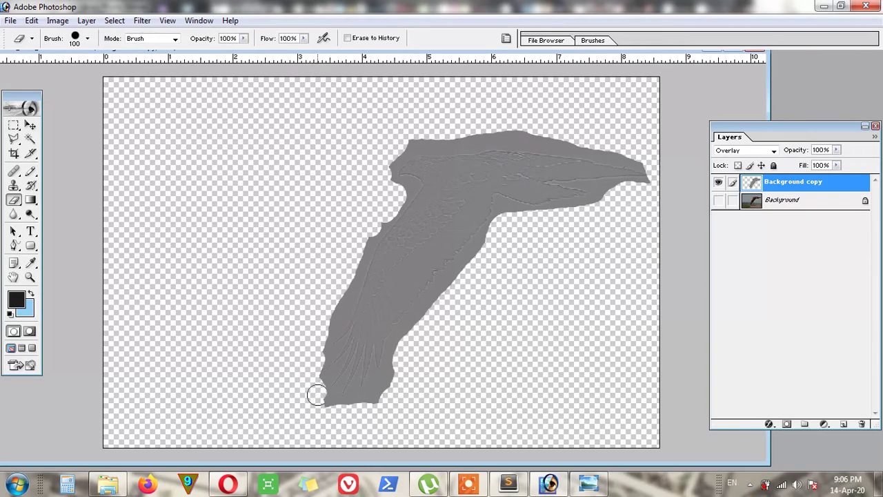
pyautogui.moveTo(341, 413)
pyautogui.mouseDown()
pyautogui.moveTo(374, 400)
pyautogui.moveTo(420, 315)
pyautogui.moveTo(442, 295)
pyautogui.mouseUp()
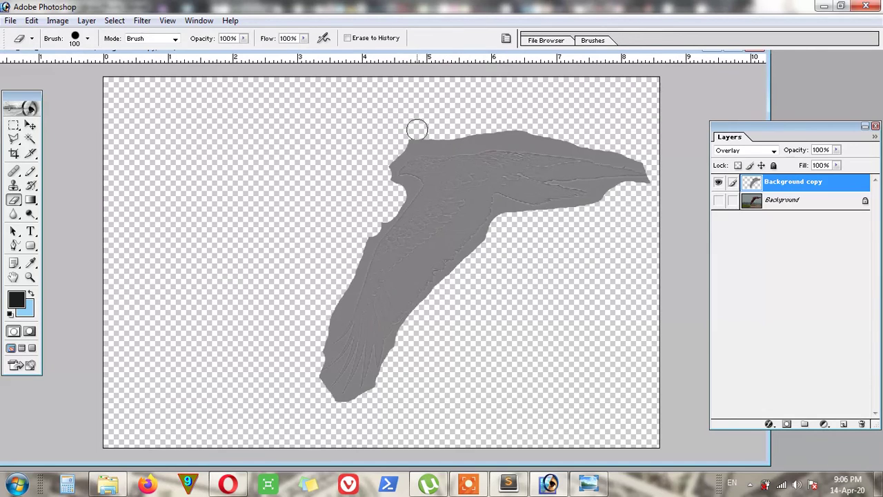
pyautogui.moveTo(437, 134); pyautogui.dragTo(502, 129)
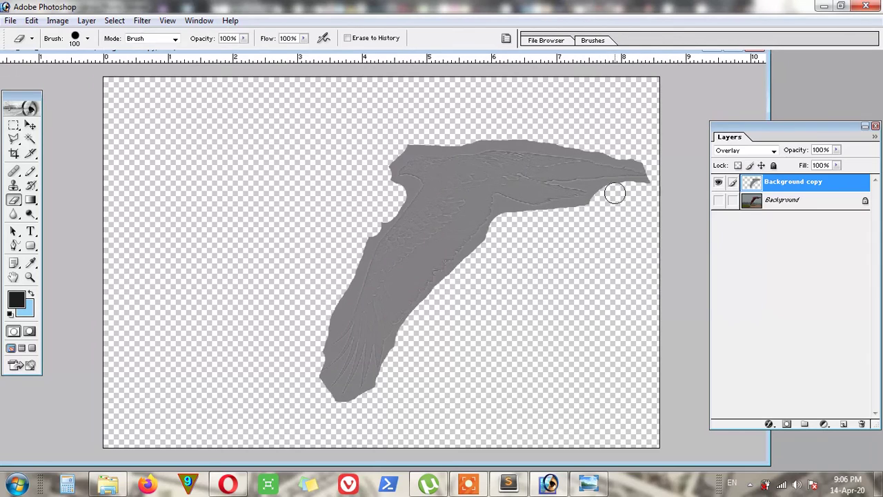
pyautogui.click(506, 218)
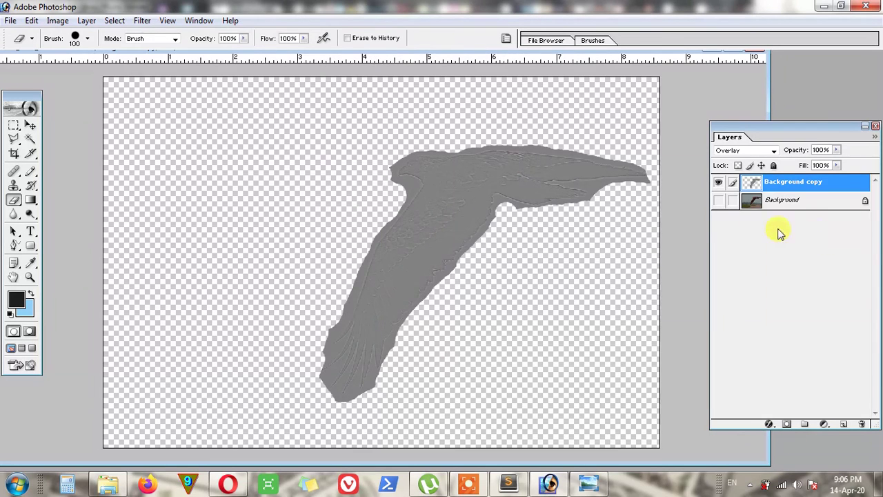
pyautogui.click(720, 202)
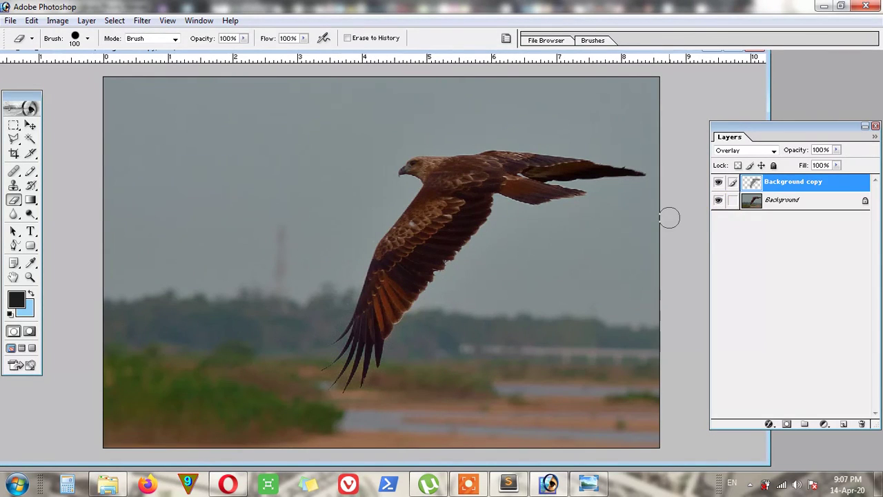
# Check the sharpening on the bird by toggling the Background copy layer, and inspect the image at actual pixels.
pyautogui.click(719, 184)
pyautogui.click(718, 184)
pyautogui.press('z')
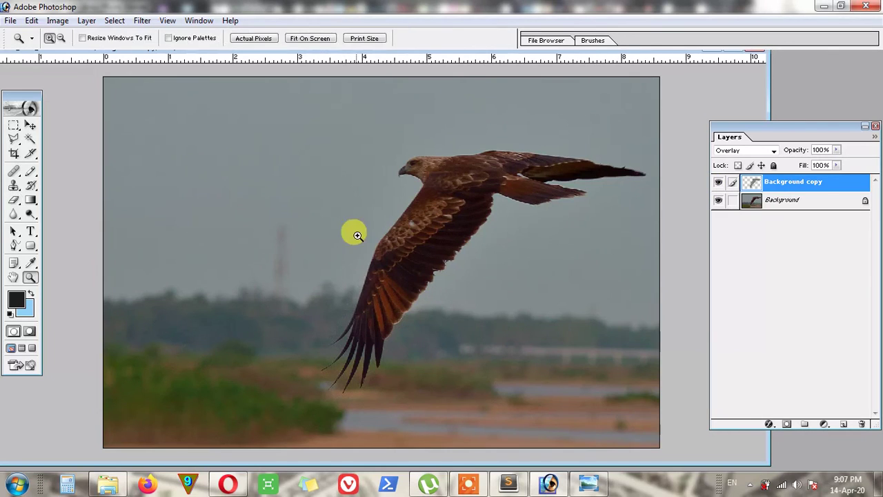
pyautogui.click(442, 189)
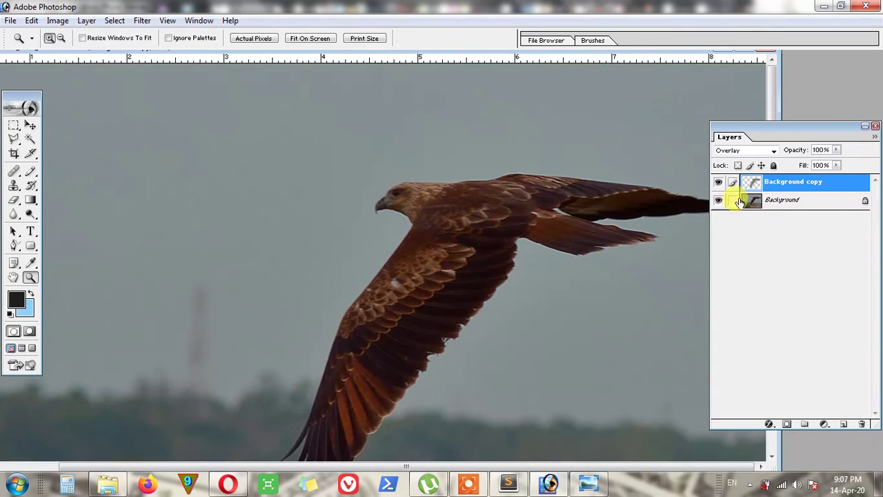
pyautogui.click(720, 182)
pyautogui.click(719, 183)
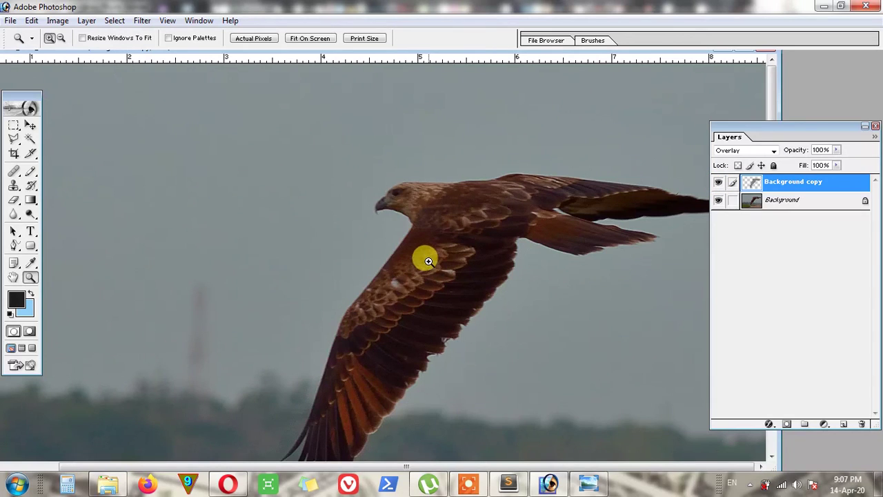
pyautogui.click(262, 38)
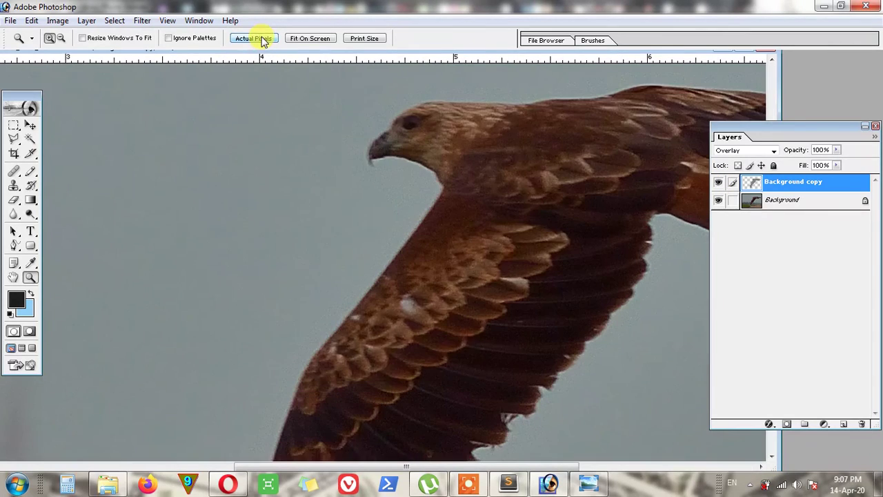
# Fit the photo on screen, show it full screen on black with palettes and rulers hidden, and zoom in to examine the sharpened bird.
pyautogui.click(312, 38)
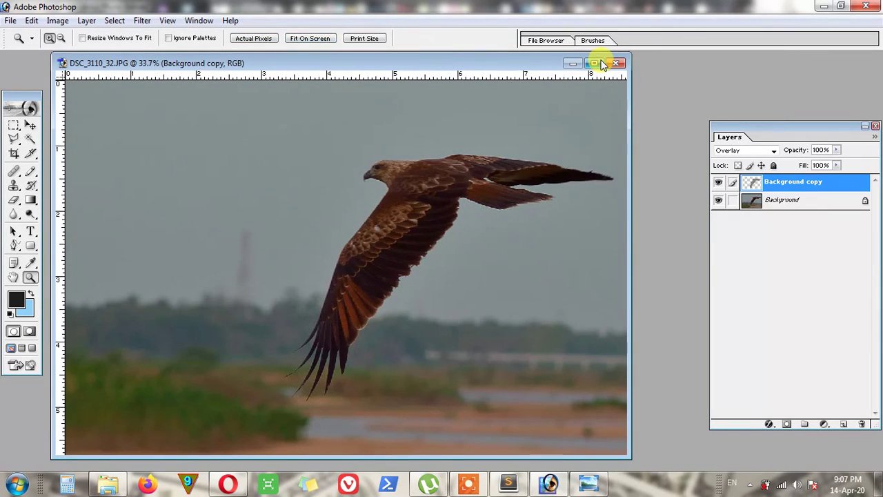
pyautogui.press('f')
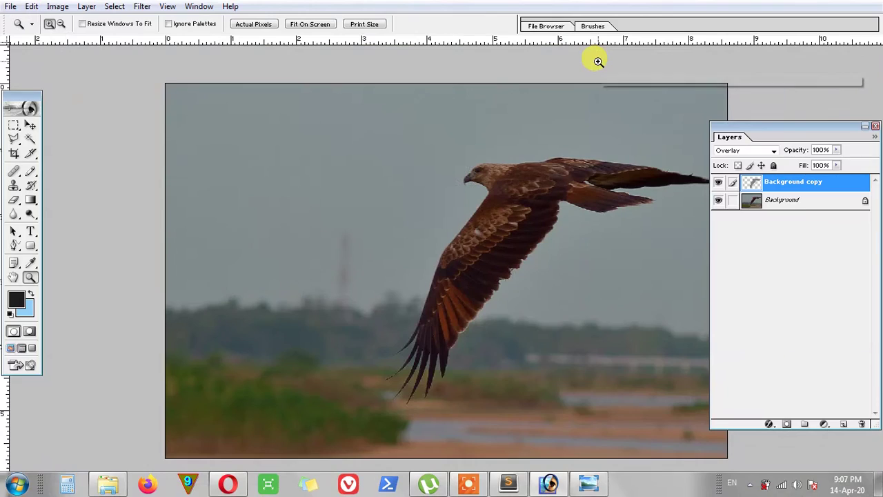
pyautogui.press('Tab')
pyautogui.press('Tab')
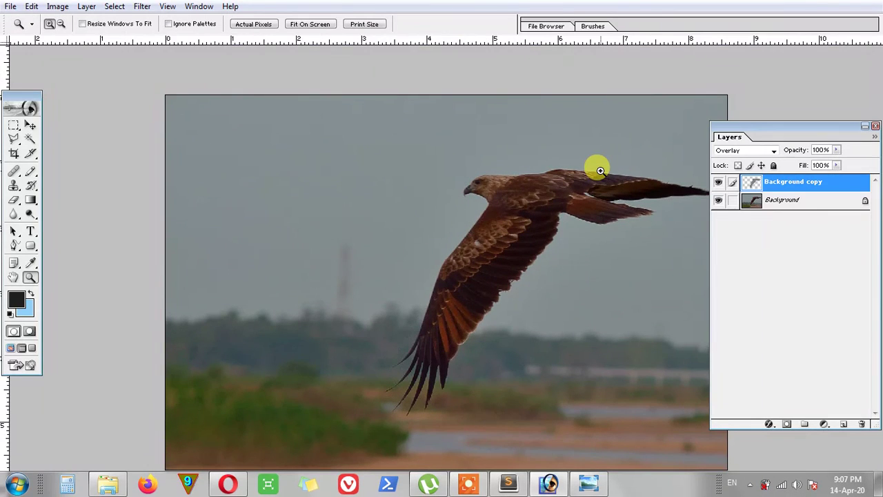
pyautogui.press('f')
pyautogui.press('Tab')
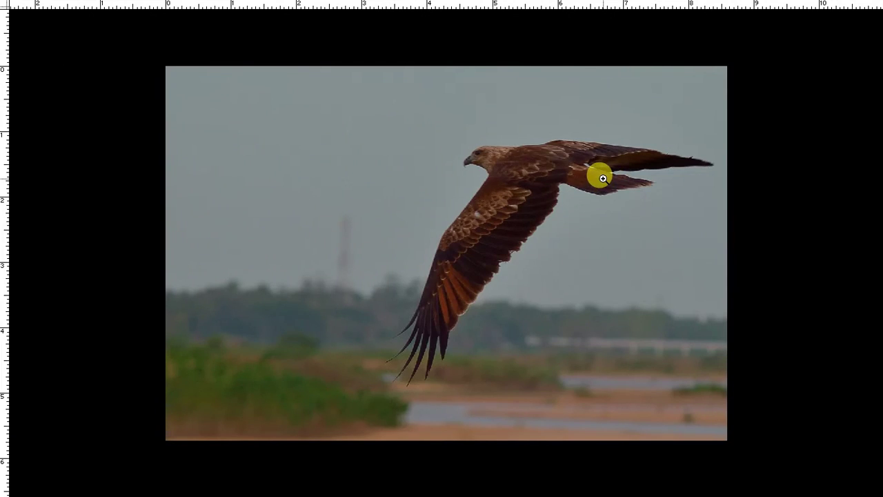
pyautogui.hotkey('ctrl', 'r')
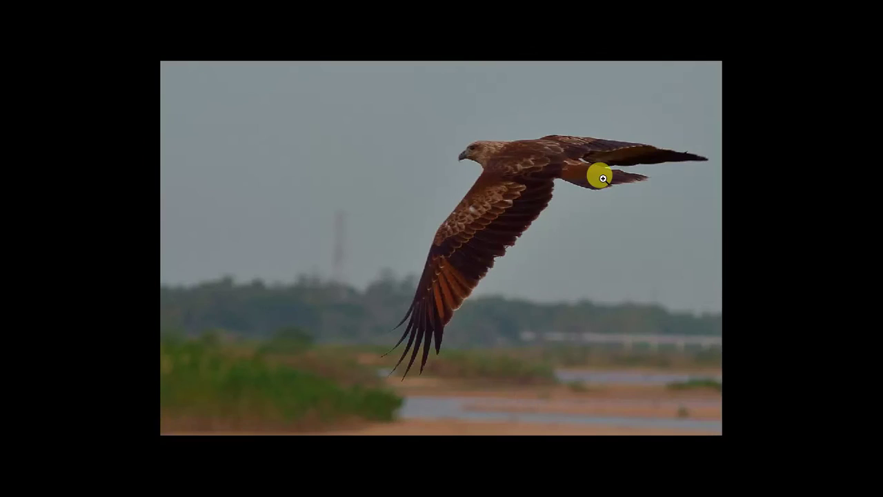
pyautogui.click(526, 196)
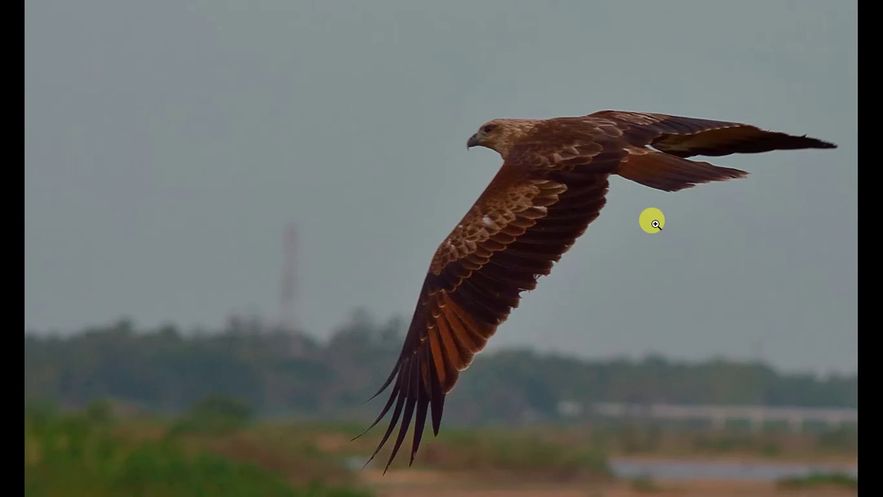